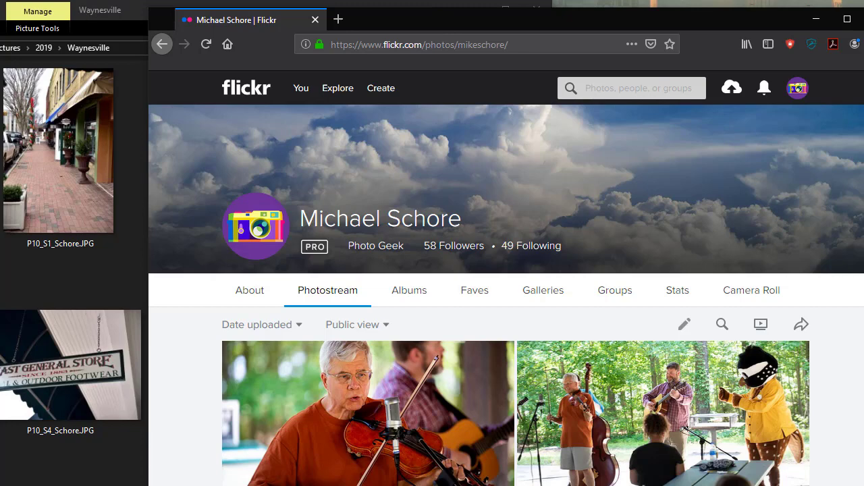
# Step: Bring the Waynesville photo folder forward and shift it right to reveal its navigation pane
pyautogui.hotkey('alt', 'Tab')
pyautogui.moveTo(0, 10); pyautogui.dragTo(65, 9)
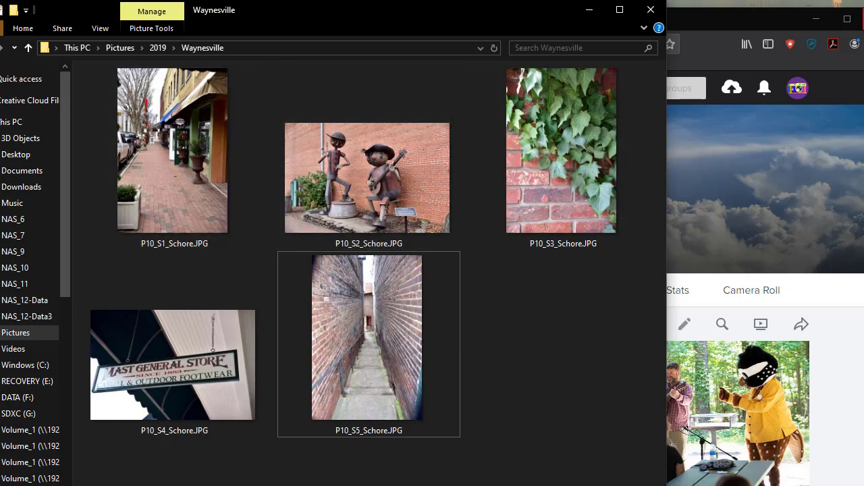
# Step: Open Flickr's photo uploader page from the browser window
pyautogui.click(758, 19)
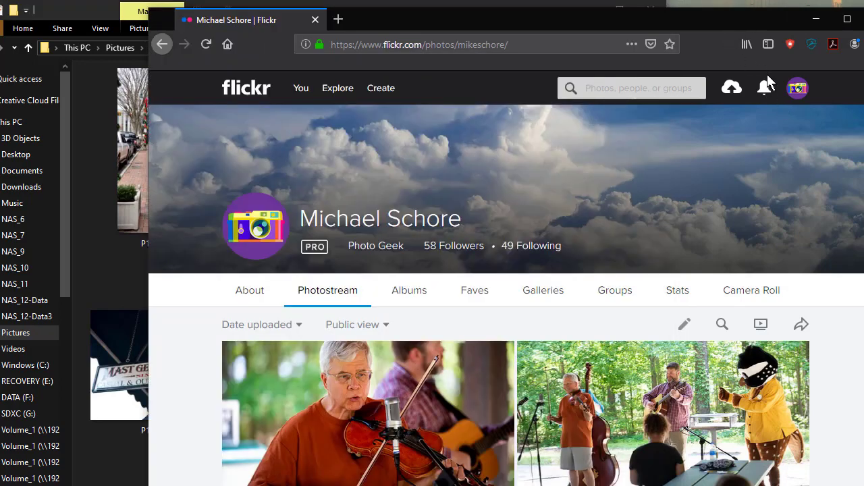
pyautogui.click(730, 93)
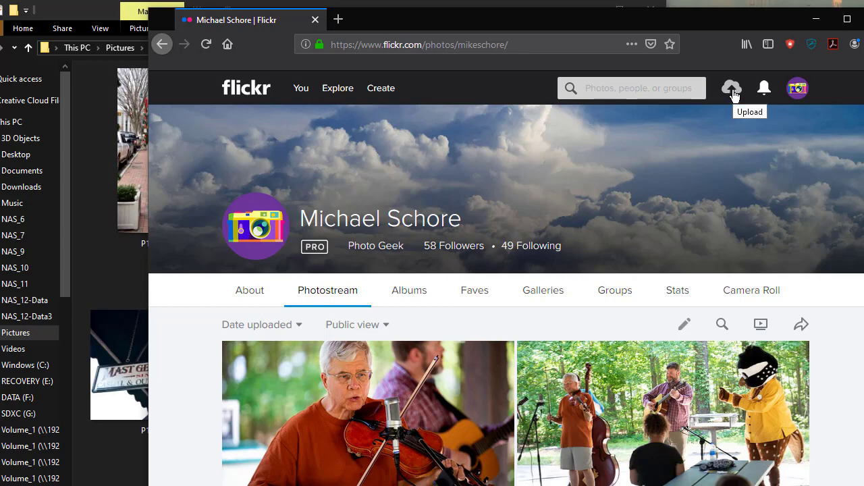
pyautogui.click(734, 95)
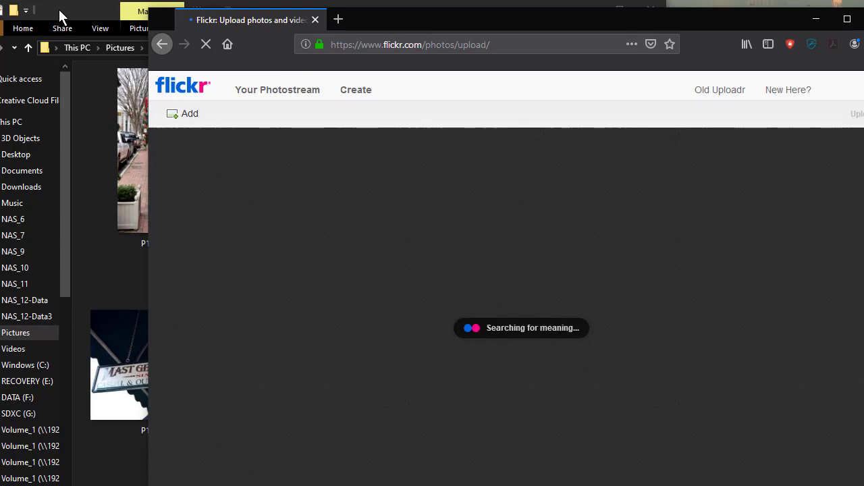
# Step: Select all five Waynesville photos in Explorer and drag them into the uploader
pyautogui.click(58, 12)
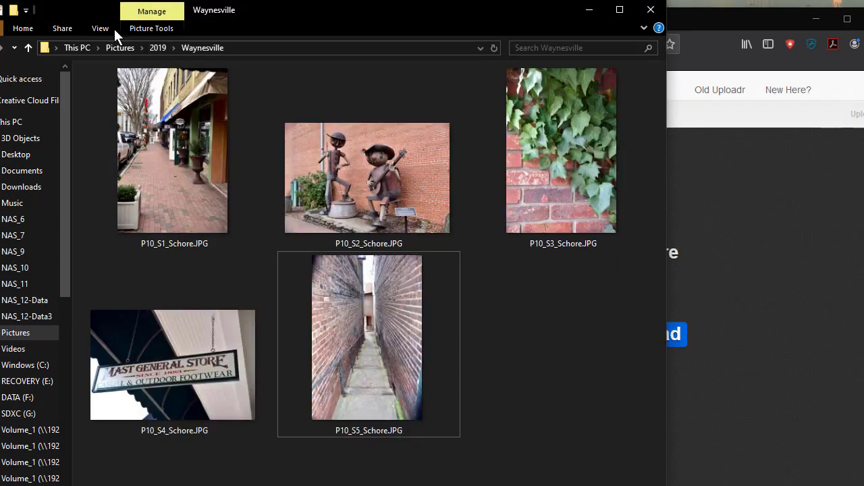
pyautogui.hotkey('ctrl', 'a')
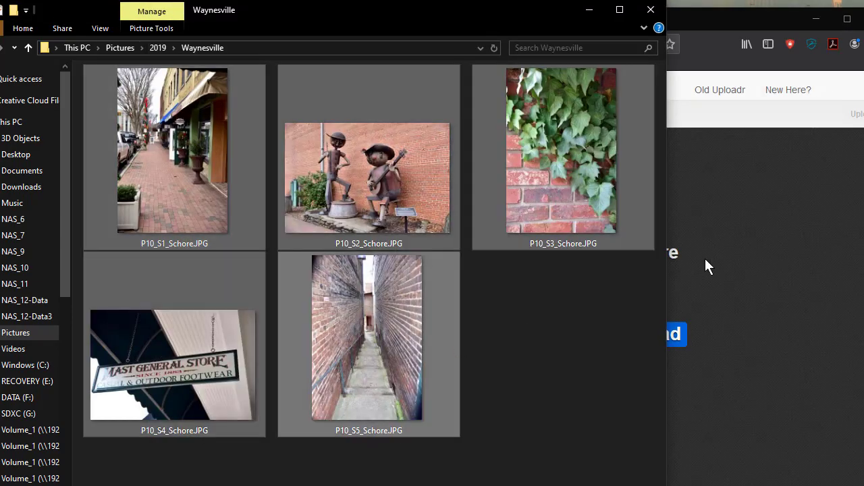
pyautogui.moveTo(489, 192)
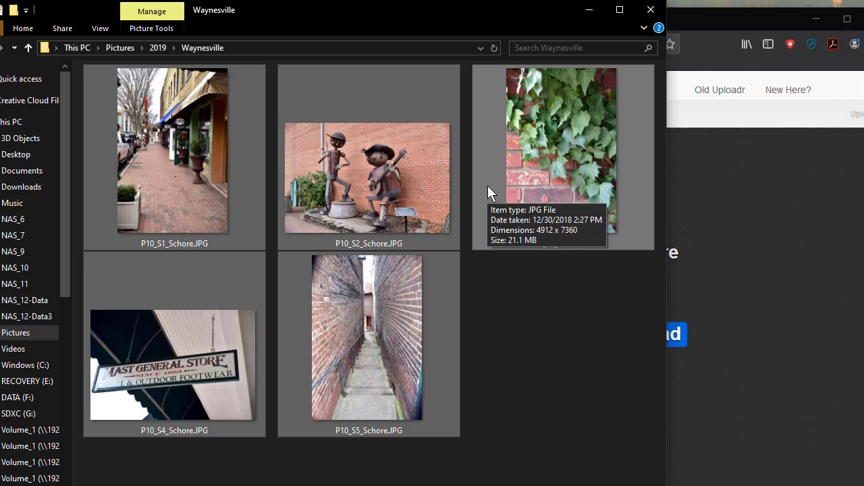
pyautogui.moveTo(489, 187); pyautogui.dragTo(742, 253)
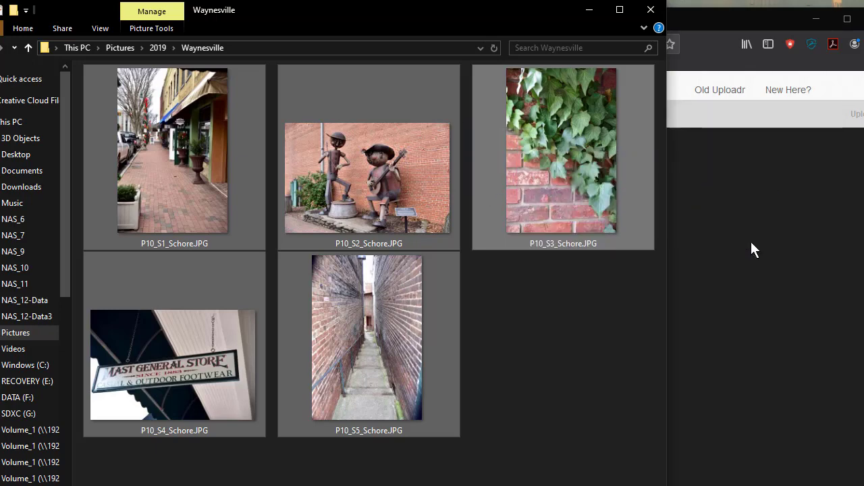
# Step: Upload the five queued photos and confirm publishing them publicly
pyautogui.click(763, 166)
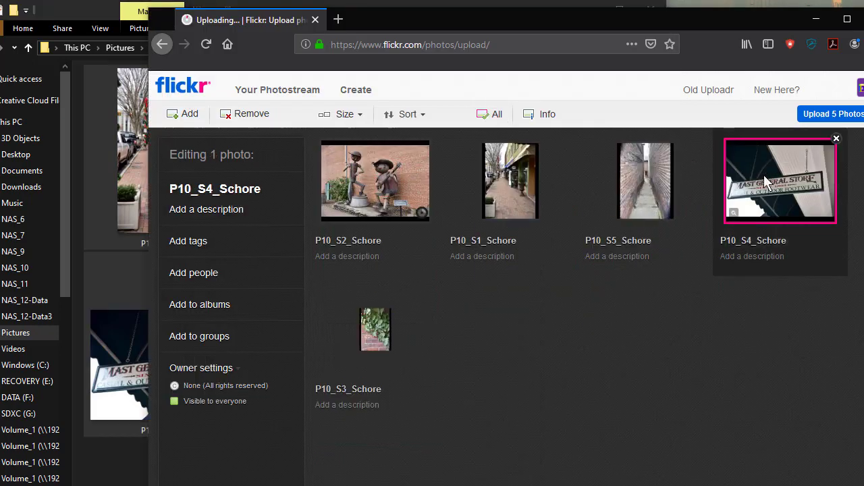
pyautogui.click(837, 121)
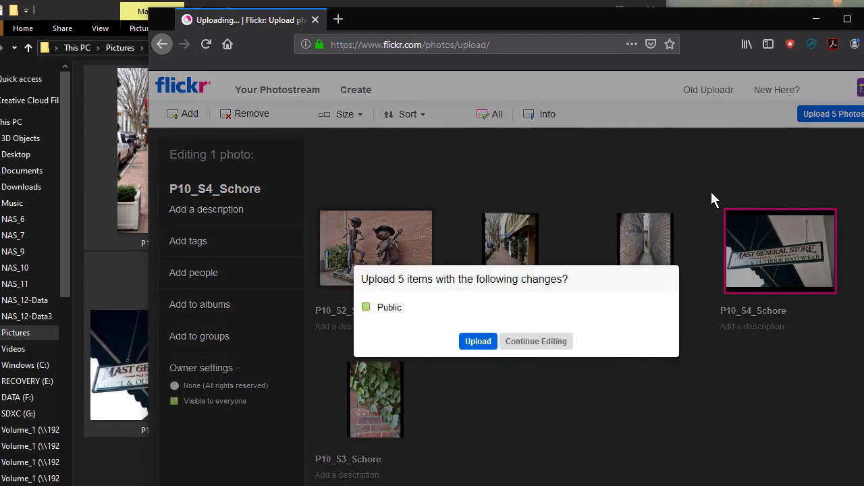
pyautogui.click(480, 341)
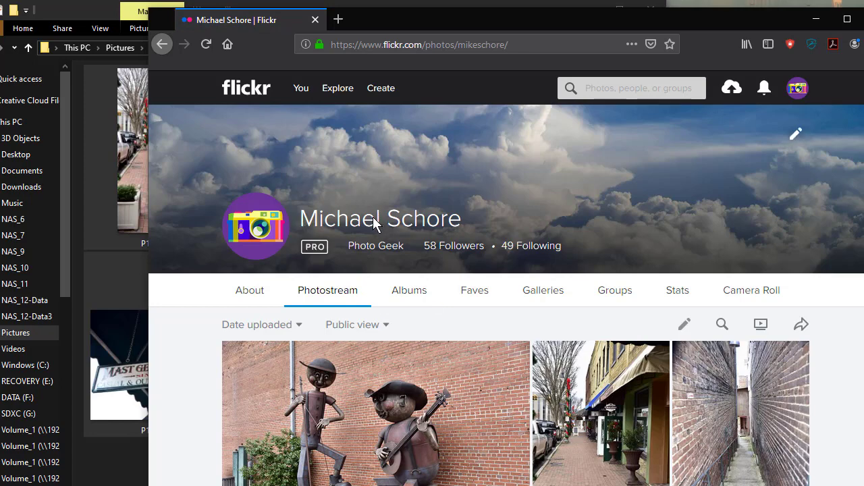
# Step: Create a new album from the Albums tab and title it 'Photo 11'
pyautogui.click(411, 296)
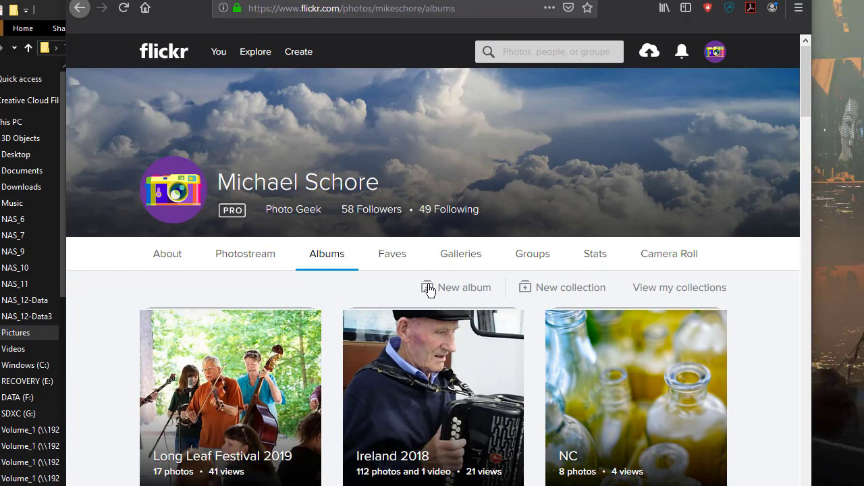
pyautogui.click(429, 289)
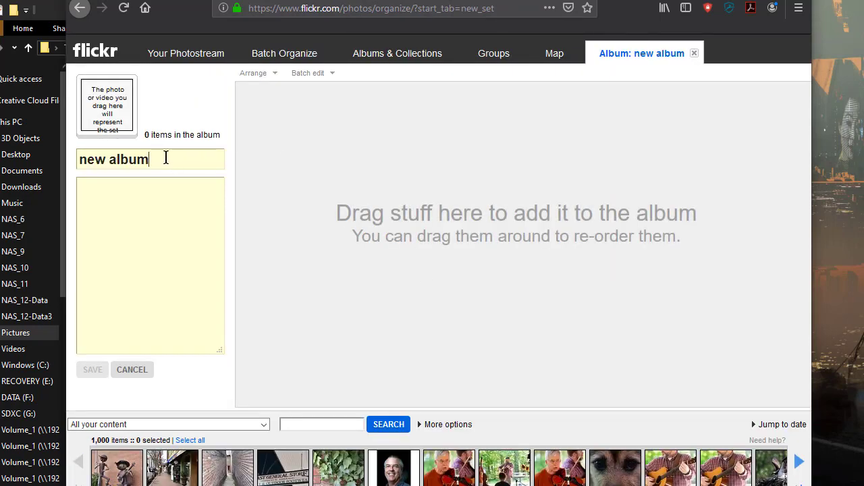
pyautogui.hotkey('ctrl', 'a')
pyautogui.hotkey('ctrl', 'v')
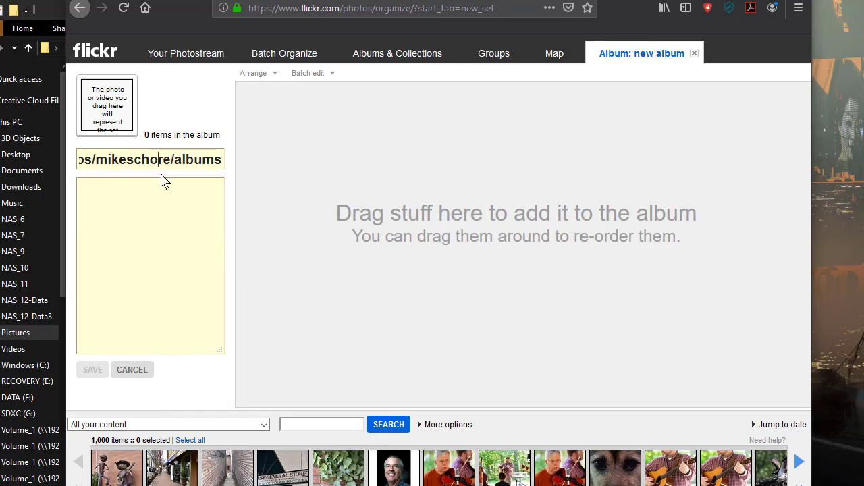
pyautogui.press('Home')
pyautogui.hotkey('ctrl', 'a')
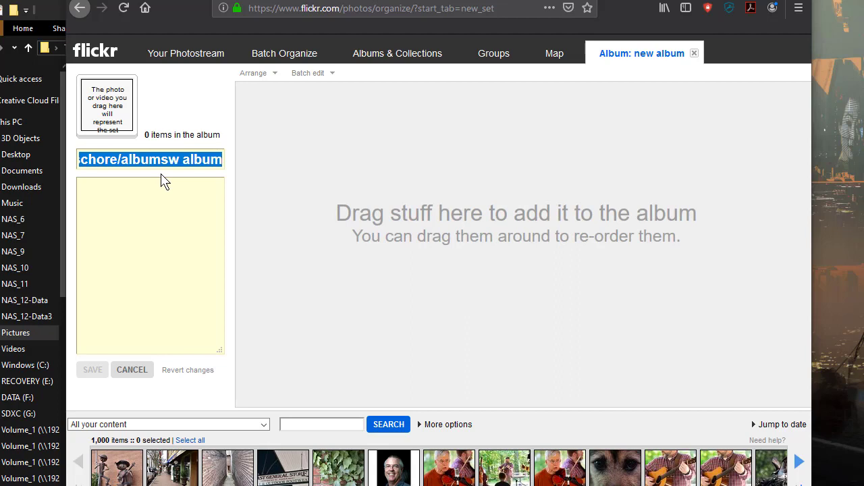
pyautogui.write('Phoo')
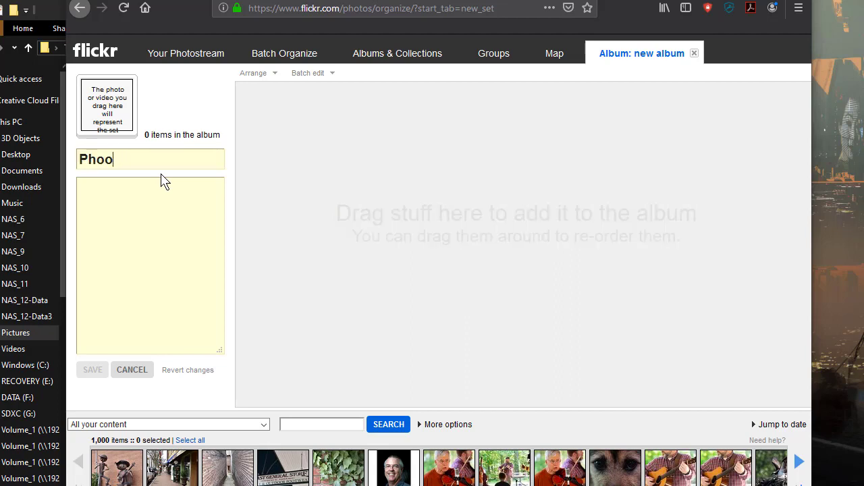
pyautogui.press('BackSpace')
pyautogui.write('to')
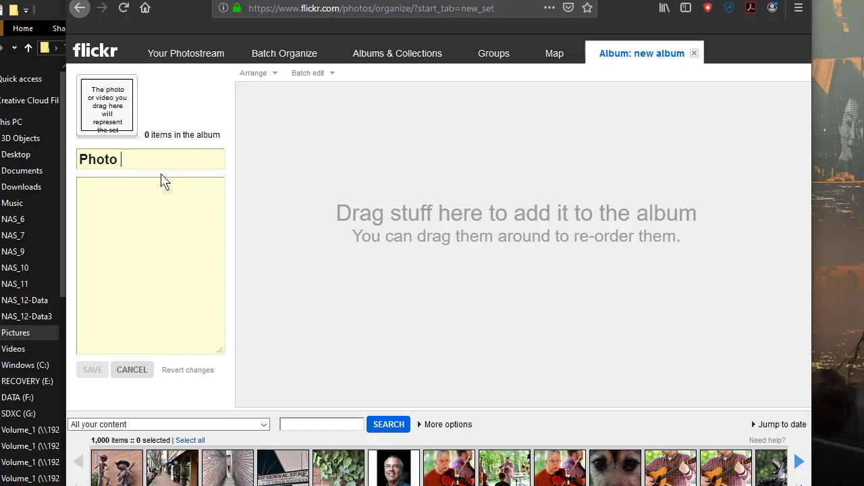
pyautogui.write(' 11')
# Step: Select the five new Waynesville photos and drag them into the album
pyautogui.click(122, 473)
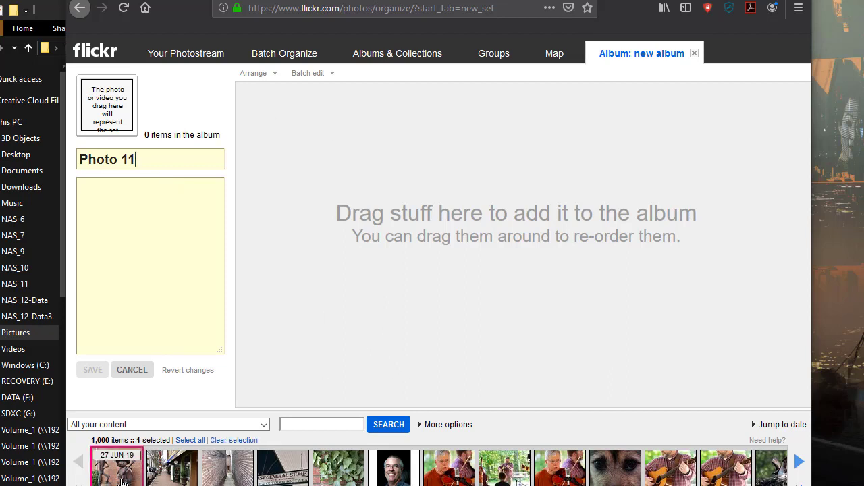
pyautogui.keyDown('shift'); pyautogui.click(338, 469); pyautogui.keyUp('shift')
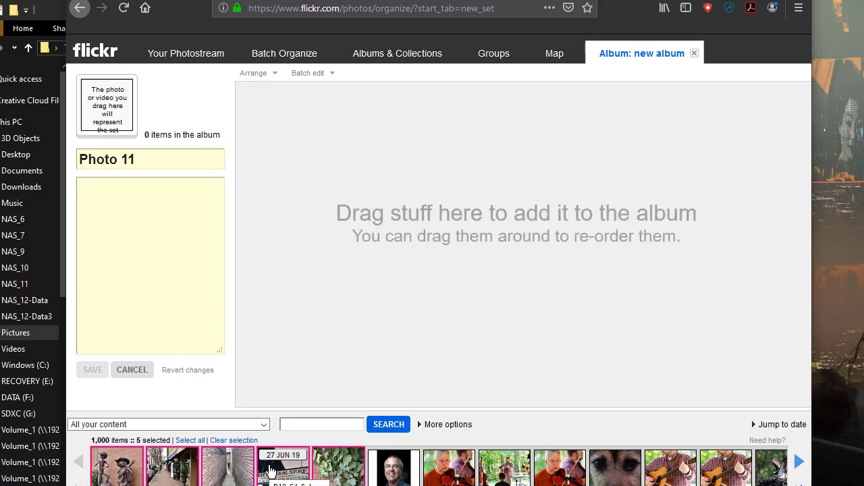
pyautogui.moveTo(269, 470); pyautogui.dragTo(479, 154)
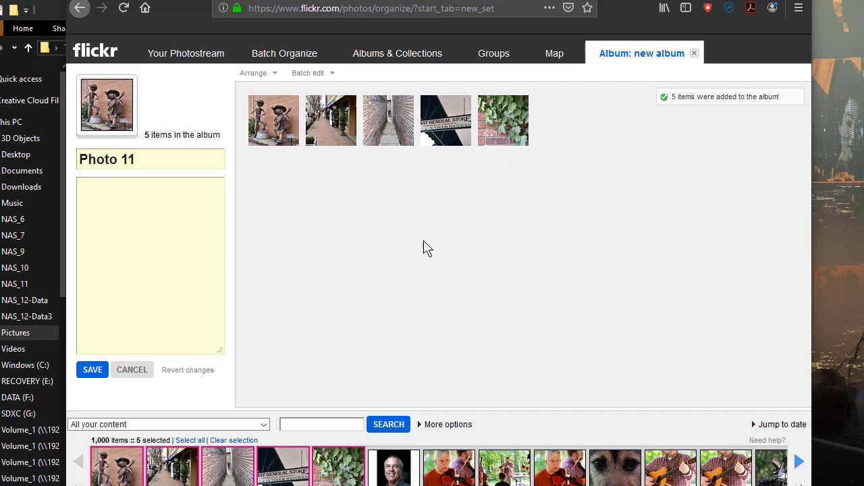
# Step: Describe the album as photos for the Photo 11 Waynesville project
pyautogui.click(121, 212)
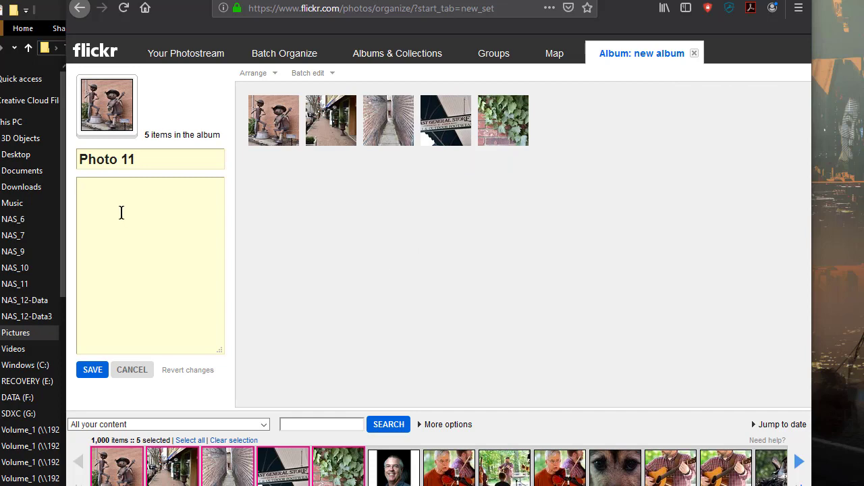
pyautogui.write('P')
pyautogui.write('oto')
pyautogui.write('for ')
pyautogui.write('to 11 project of')
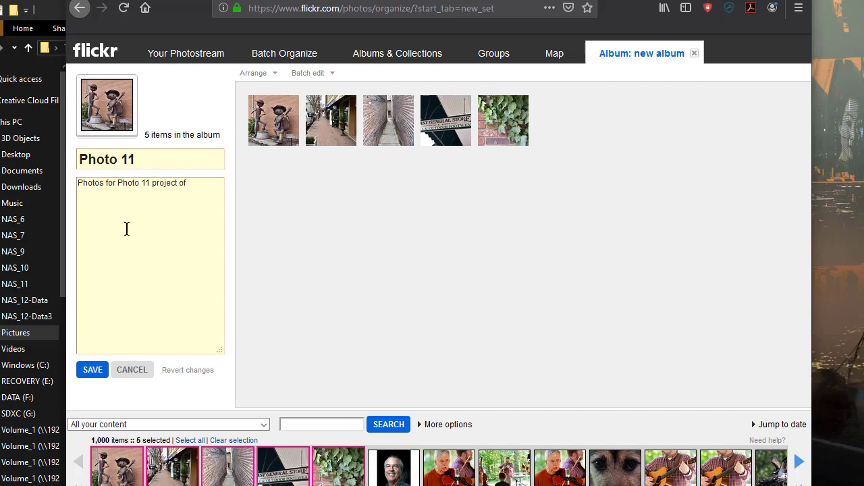
pyautogui.write('W')
pyautogui.write('ayne')
pyautogui.press('BackSpace')
pyautogui.press('BackSpace')
pyautogui.press('BackSpace')
pyautogui.press('BackSpace')
pyautogui.write('nesvi')
pyautogui.write('lle')
# Step: Save the Photo 11 album and view it on the profile's Albums page
pyautogui.click(90, 370)
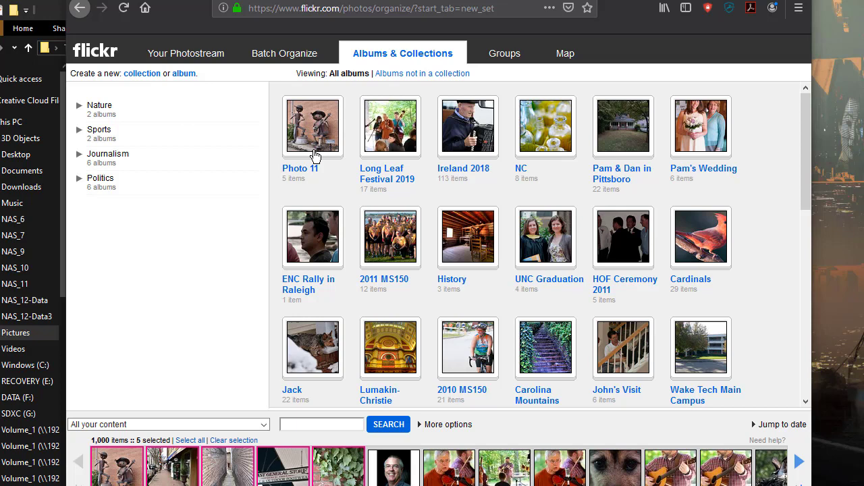
pyautogui.click(178, 57)
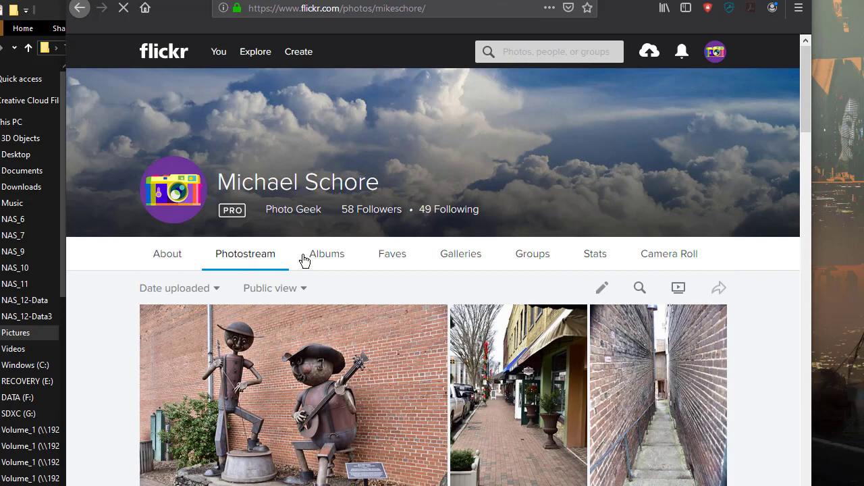
pyautogui.click(324, 262)
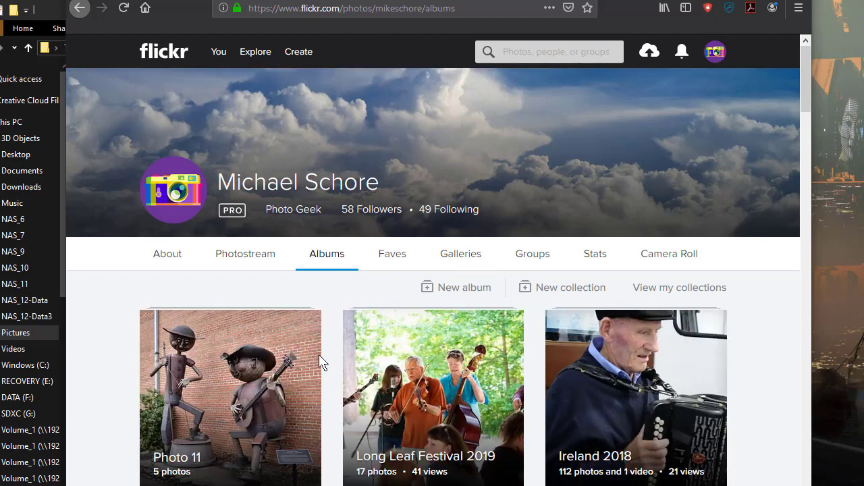
pyautogui.moveTo(203, 405)
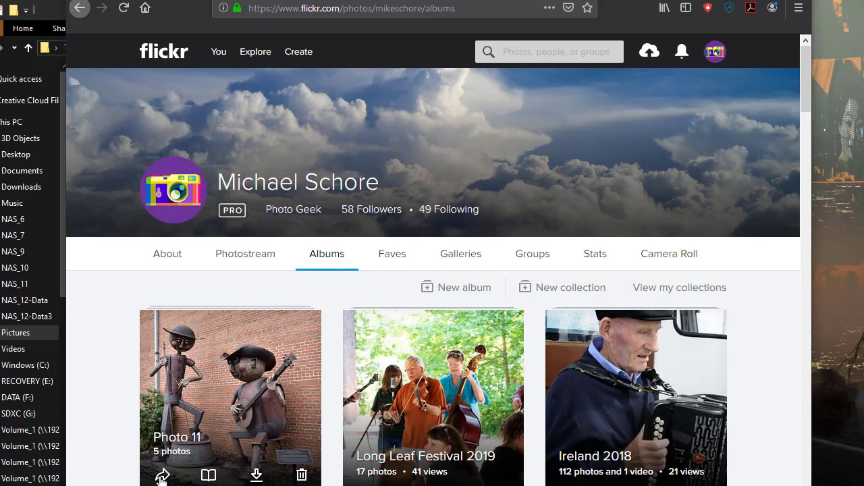
pyautogui.click(162, 476)
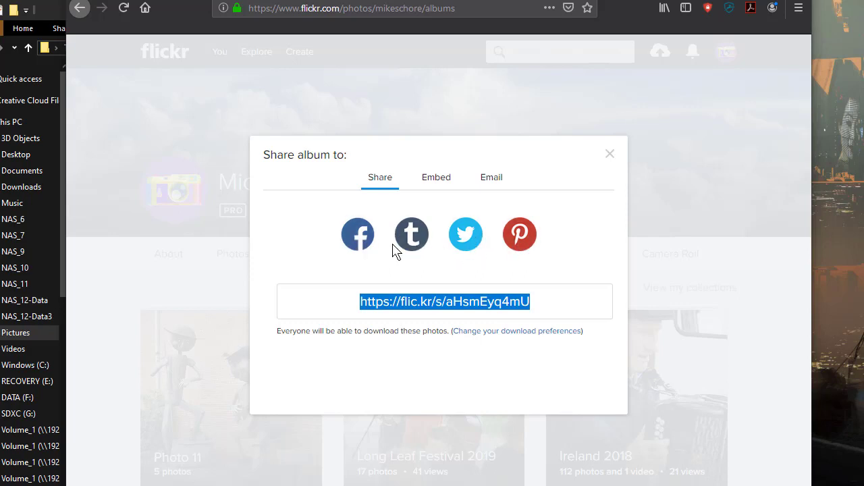
pyautogui.click(545, 300)
pyautogui.moveTo(546, 303); pyautogui.dragTo(342, 308)
pyautogui.moveTo(543, 302); pyautogui.dragTo(335, 305)
pyautogui.click(611, 160)
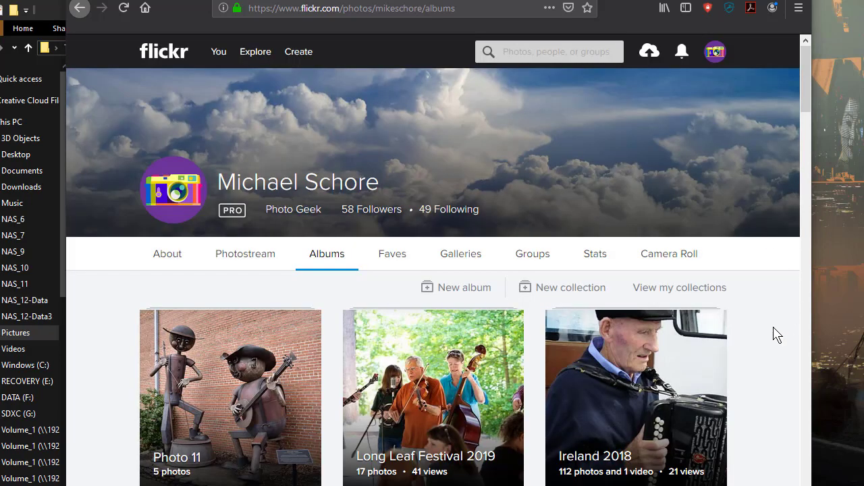